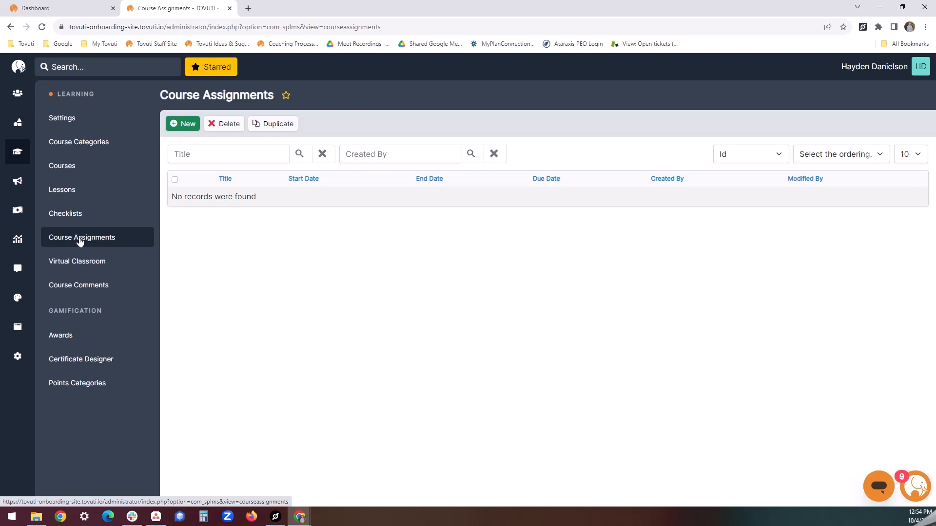
# Create a new course assignment titled "Test Assignment".
pyautogui.click(174, 127)
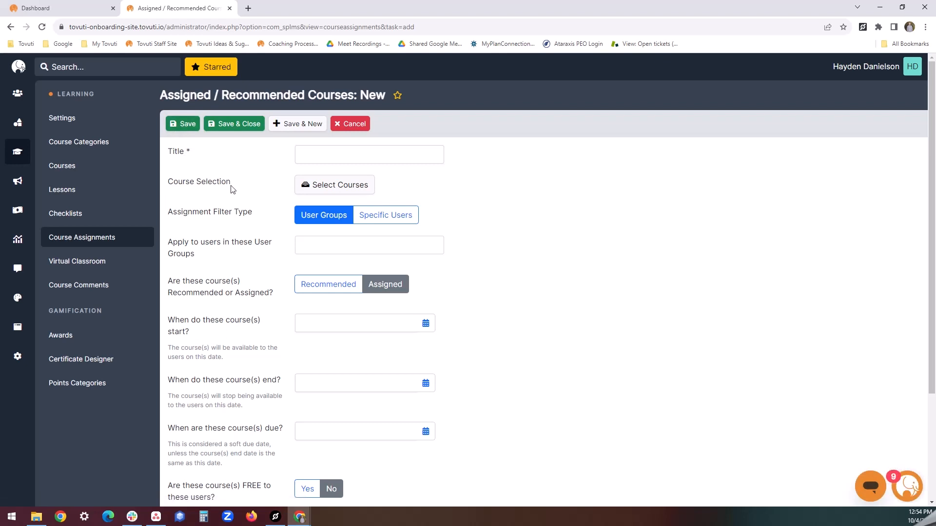
pyautogui.click(330, 154)
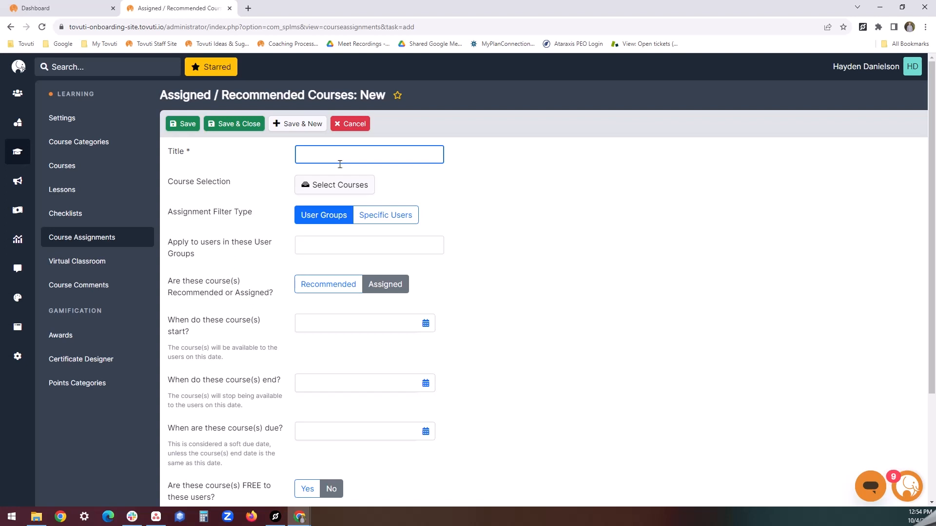
pyautogui.write('Ts')
pyautogui.press('BackSpace')
pyautogui.write('est Assignment')
# Add the Compliance 101 course from the Onboarding category to the assignment's course selection.
pyautogui.click(335, 188)
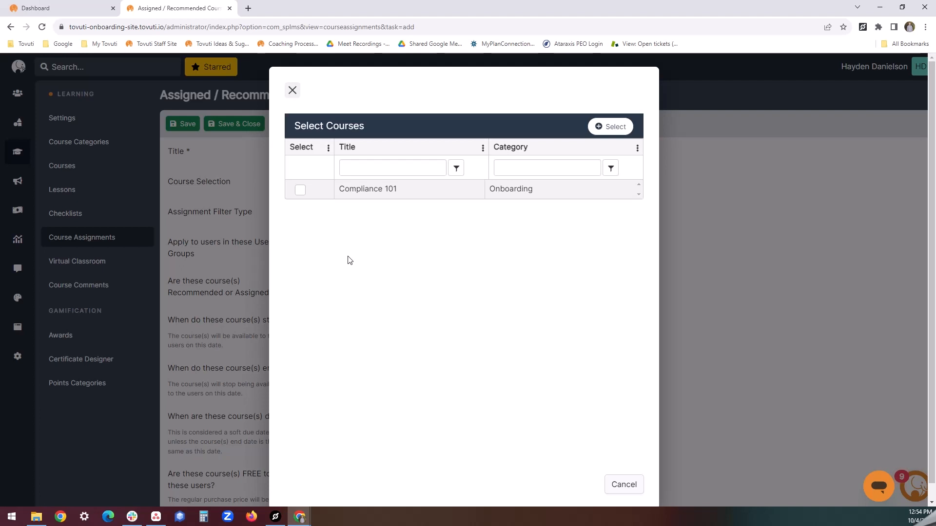
pyautogui.click(301, 190)
pyautogui.click(604, 126)
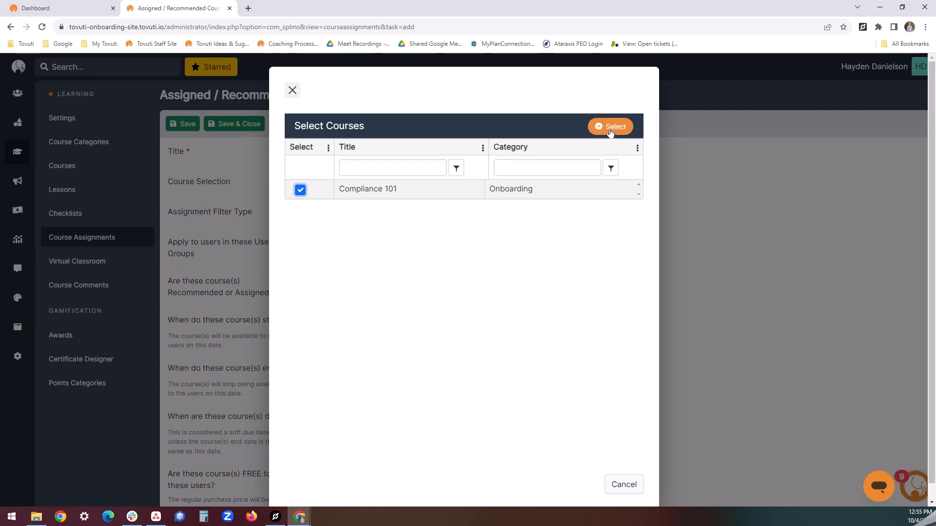
pyautogui.click(609, 127)
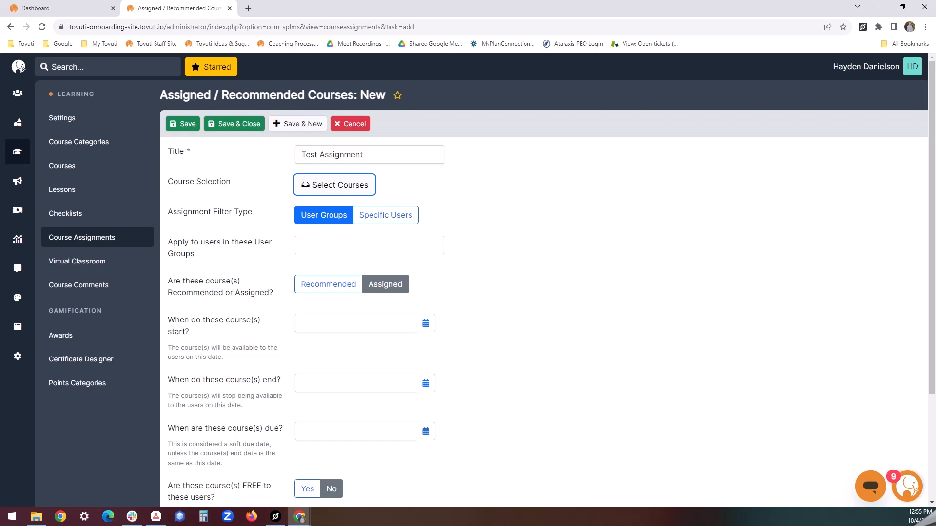
# Switch the assignment filter to Specific Users and add your own administrator account by searching for its first name.
pyautogui.click(375, 215)
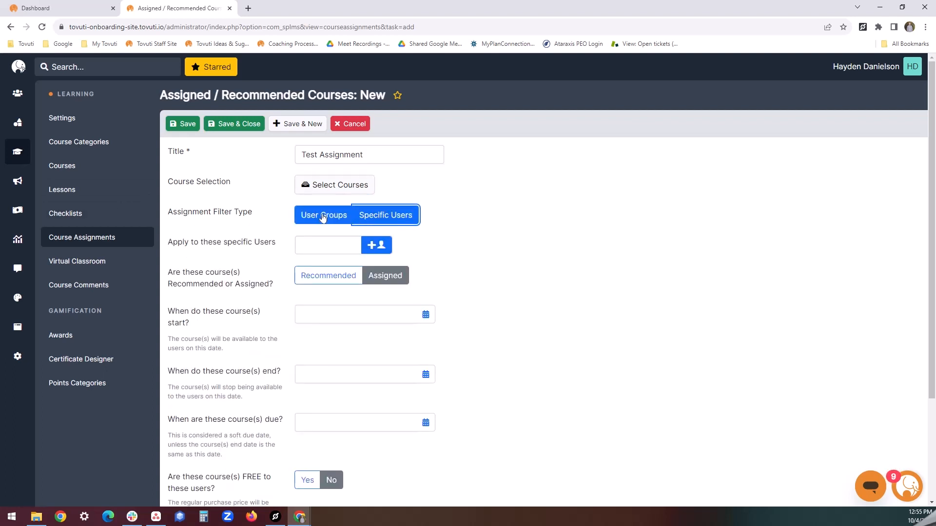
pyautogui.click(376, 245)
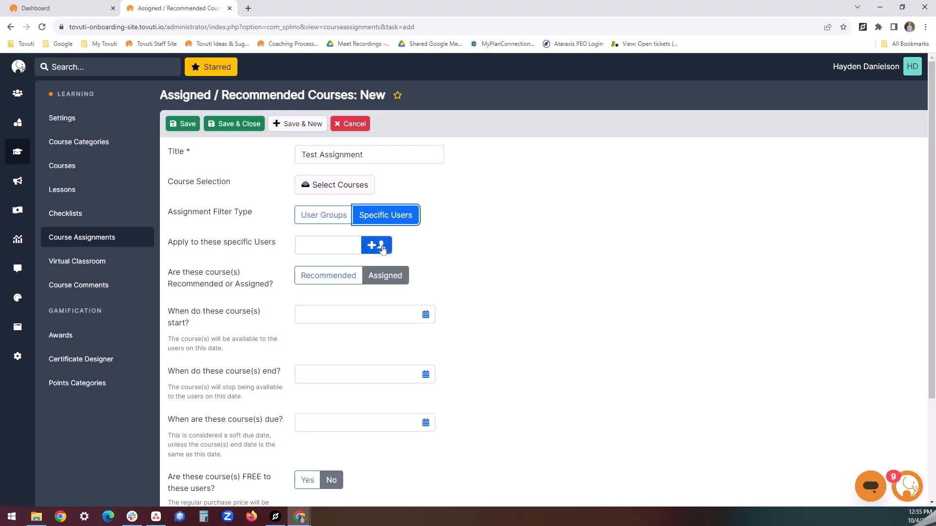
pyautogui.click(370, 146)
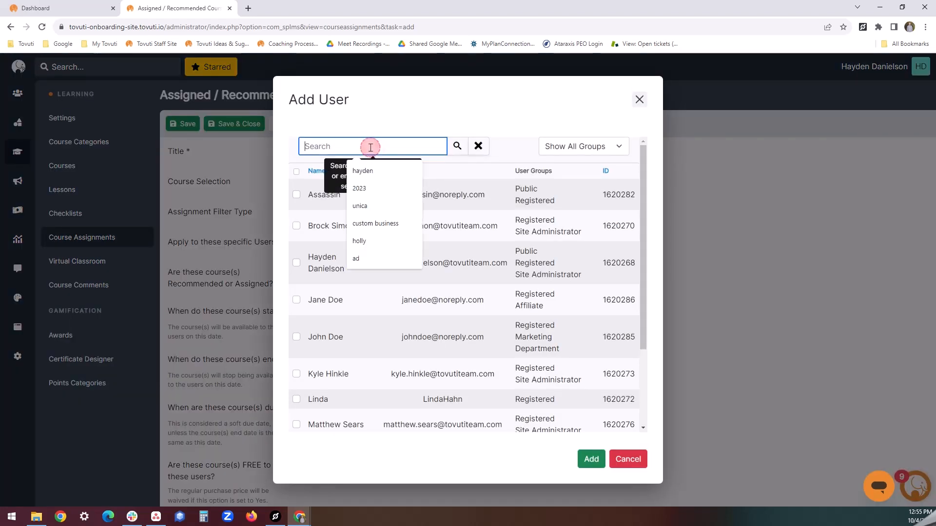
pyautogui.press('Down')
pyautogui.press('Return')
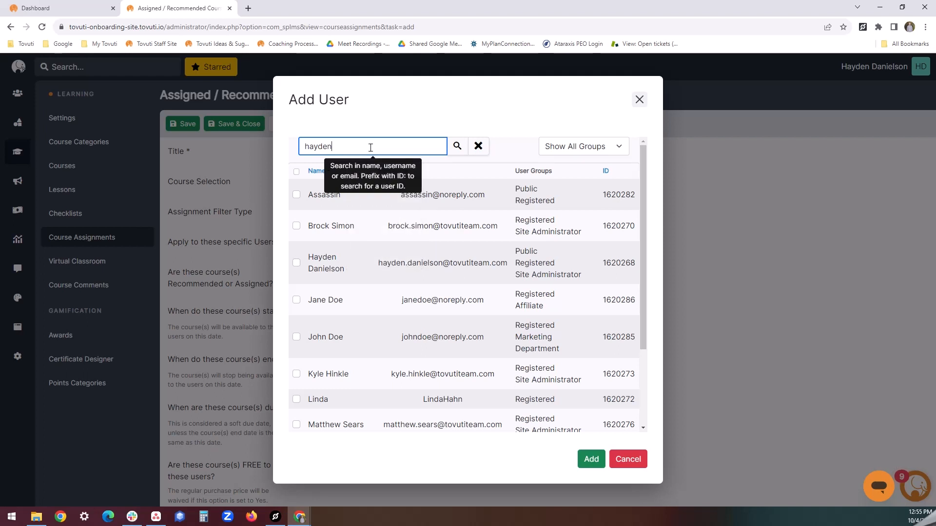
pyautogui.press('Return')
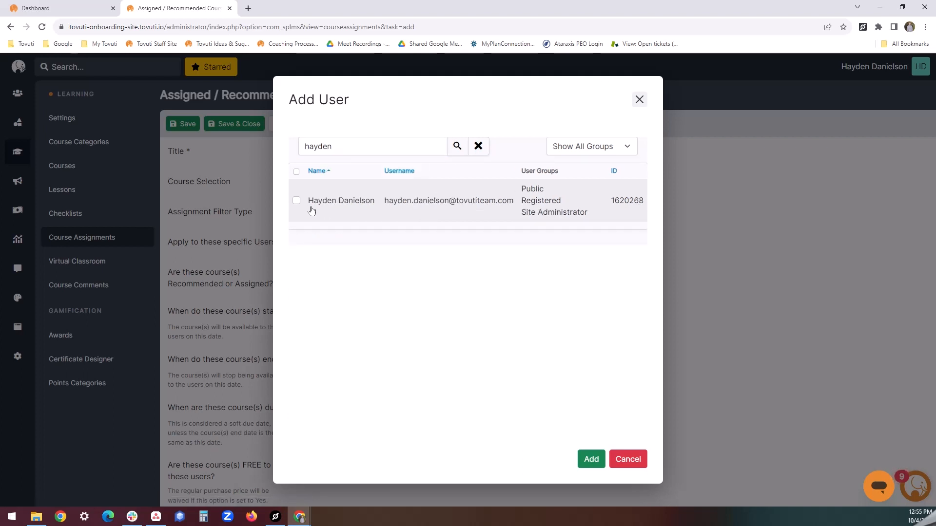
pyautogui.click(297, 200)
pyautogui.click(589, 459)
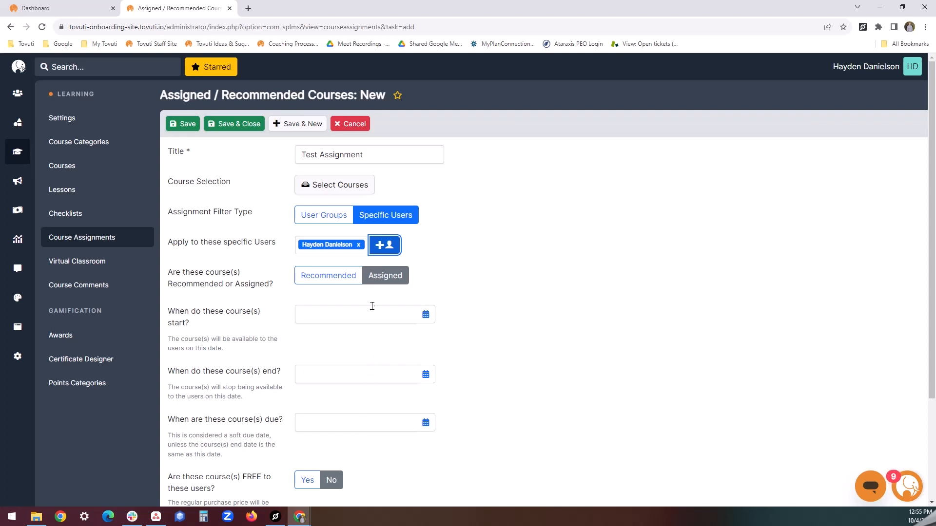
# Try the Recommended option, return to Assigned, and save the assignment with a due date of 2023-10-13.
pyautogui.click(346, 274)
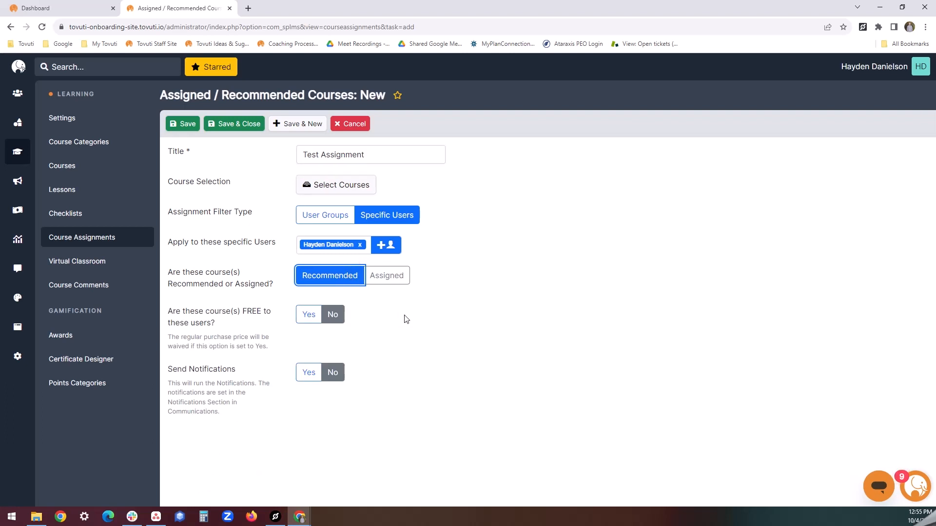
pyautogui.click(389, 274)
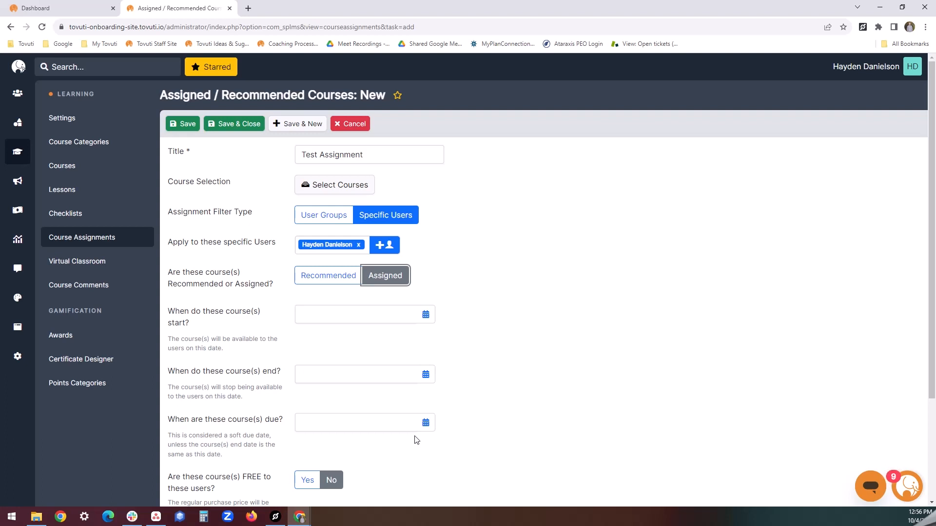
pyautogui.click(424, 422)
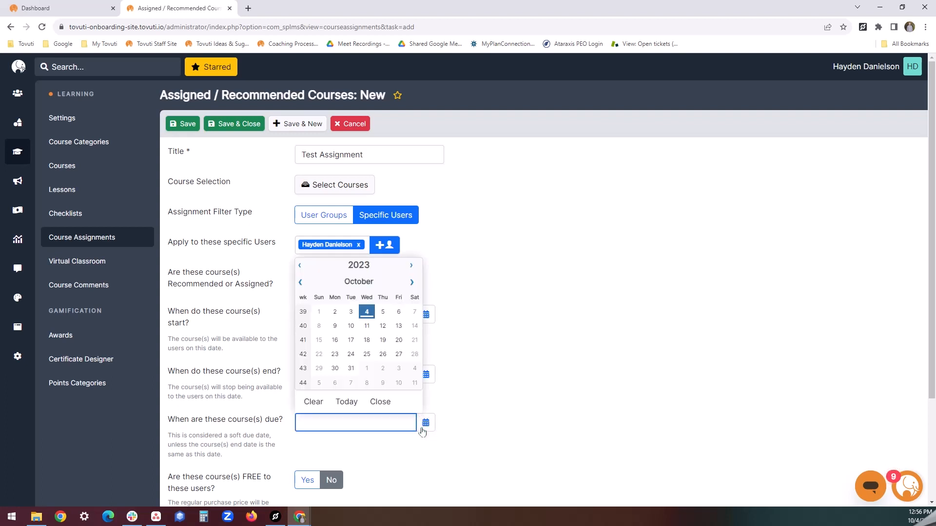
pyautogui.click(397, 329)
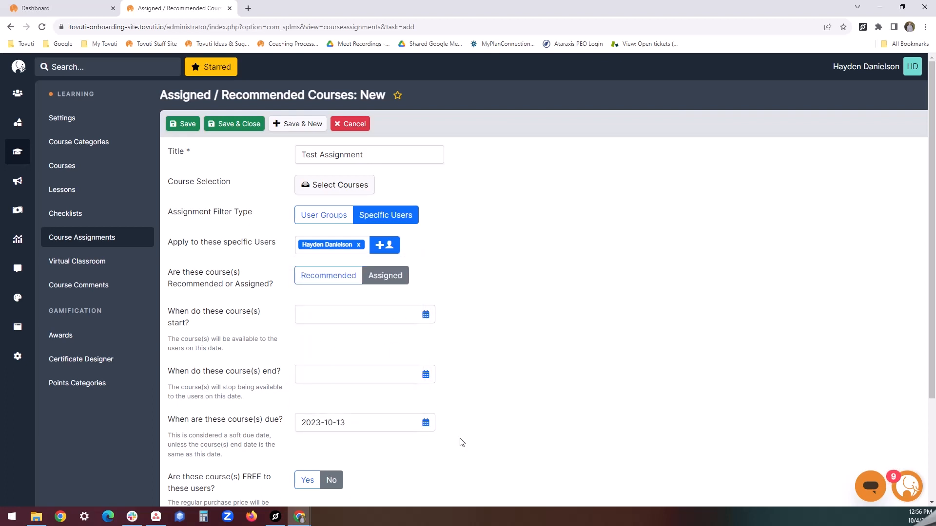
pyautogui.scroll(-3, 461, 443)
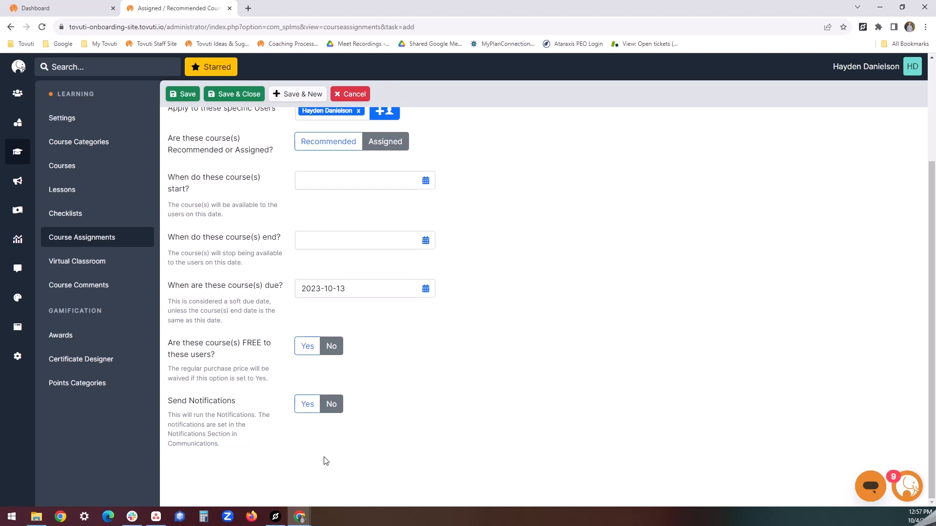
pyautogui.click(189, 94)
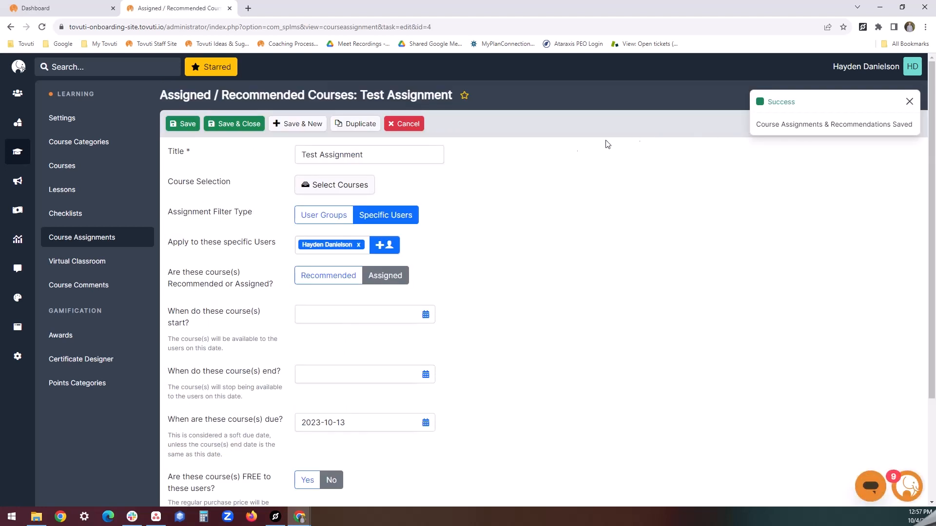
# Check how the assigned Compliance 101 course appears to learners in the Courses catalogue and the My Learning Dashboard.
pyautogui.click(99, 7)
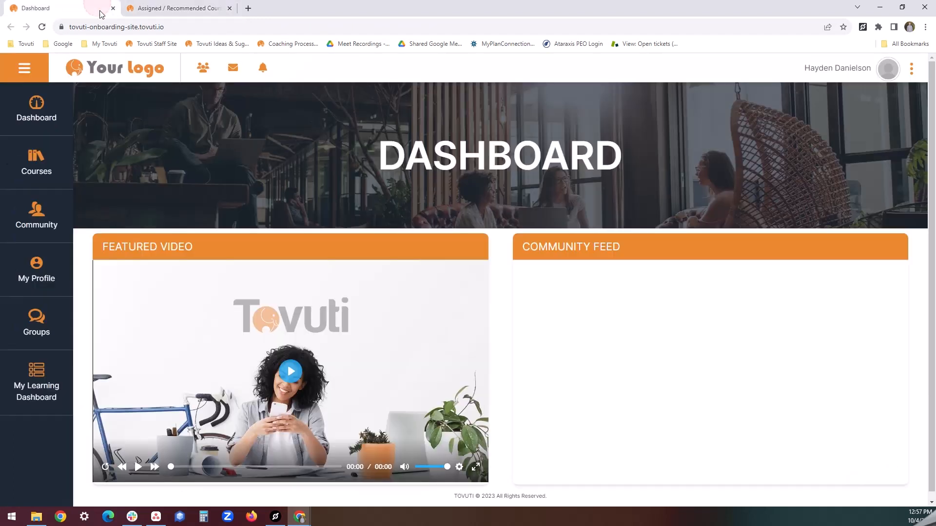
pyautogui.click(37, 173)
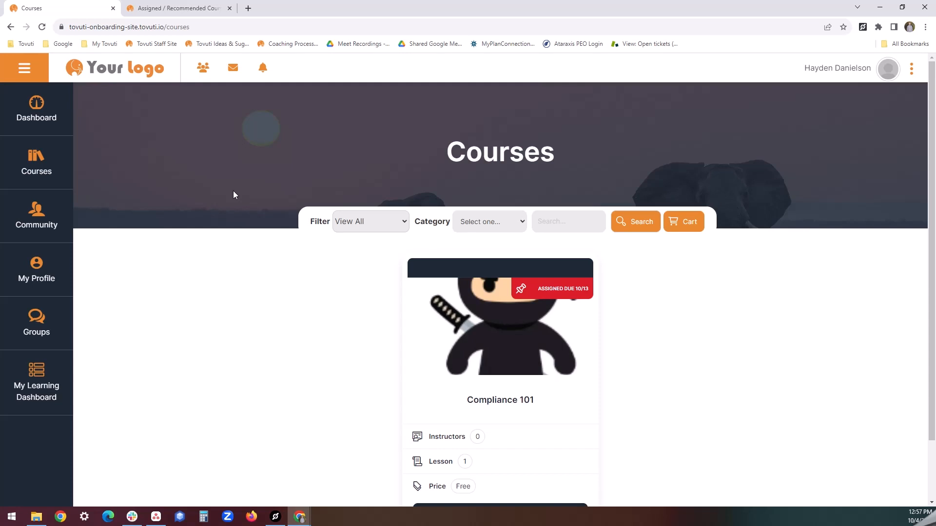
pyautogui.scroll(-2, 353, 341)
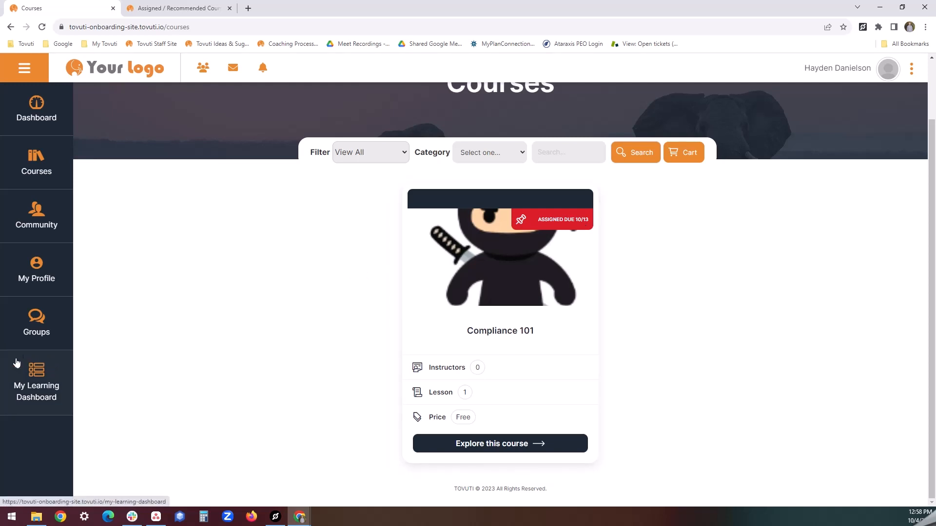
pyautogui.click(67, 377)
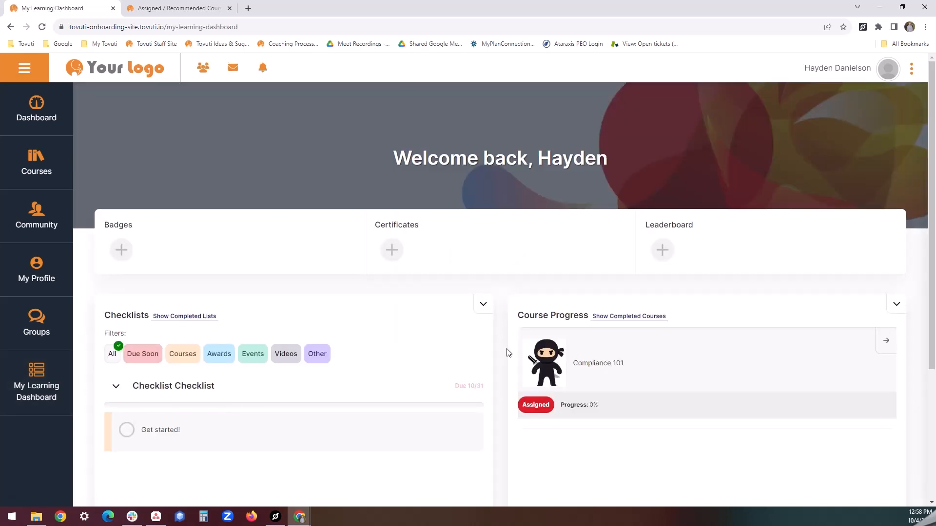
pyautogui.scroll(-1, 505, 351)
pyautogui.moveTo(519, 269); pyautogui.dragTo(587, 266)
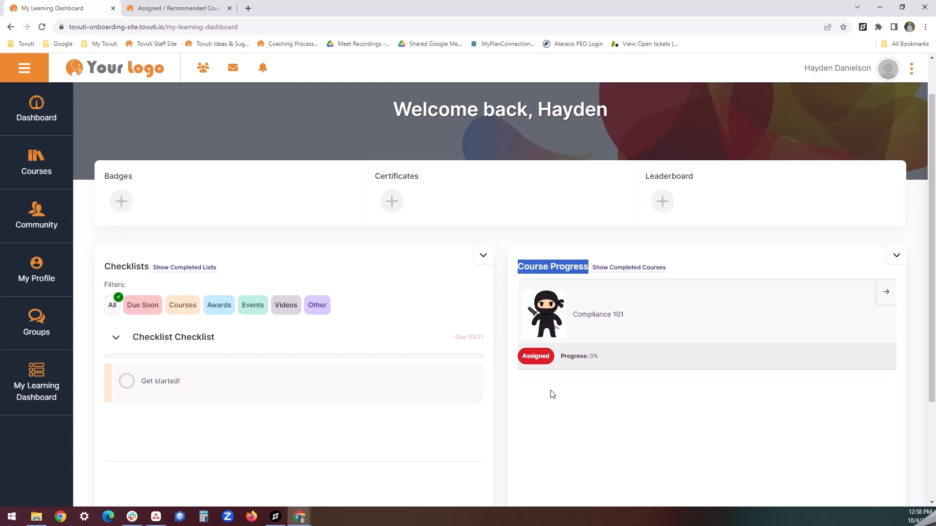
pyautogui.click(42, 171)
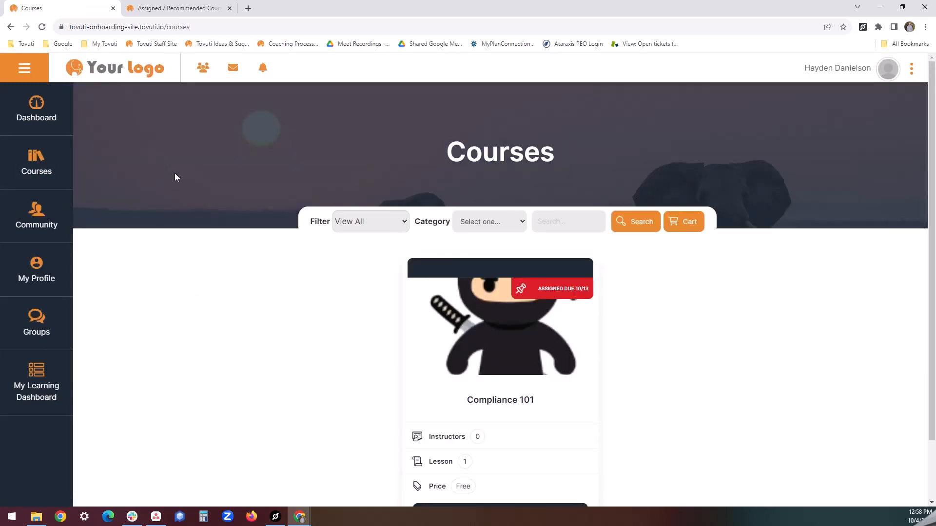
# Change Test Assignment from Assigned to Recommended in the admin site and save it.
pyautogui.click(171, 9)
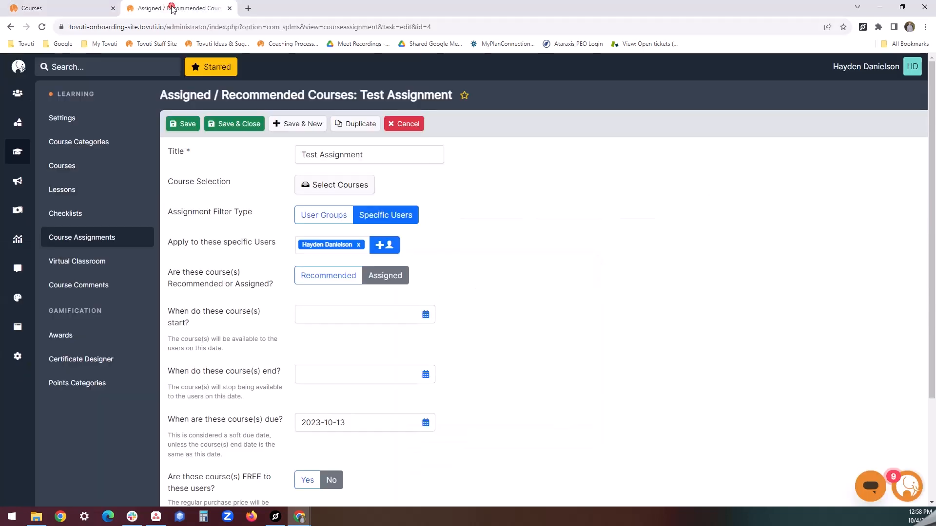
pyautogui.click(333, 276)
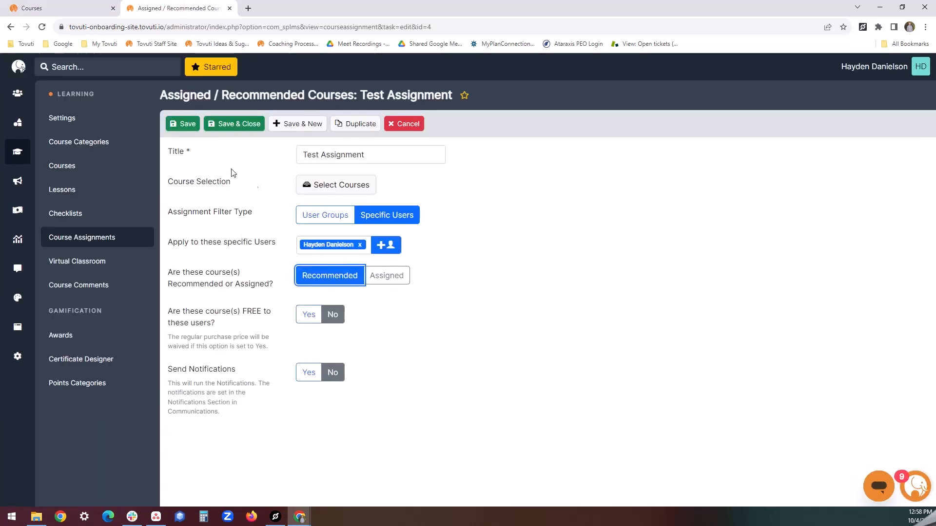
pyautogui.click(186, 122)
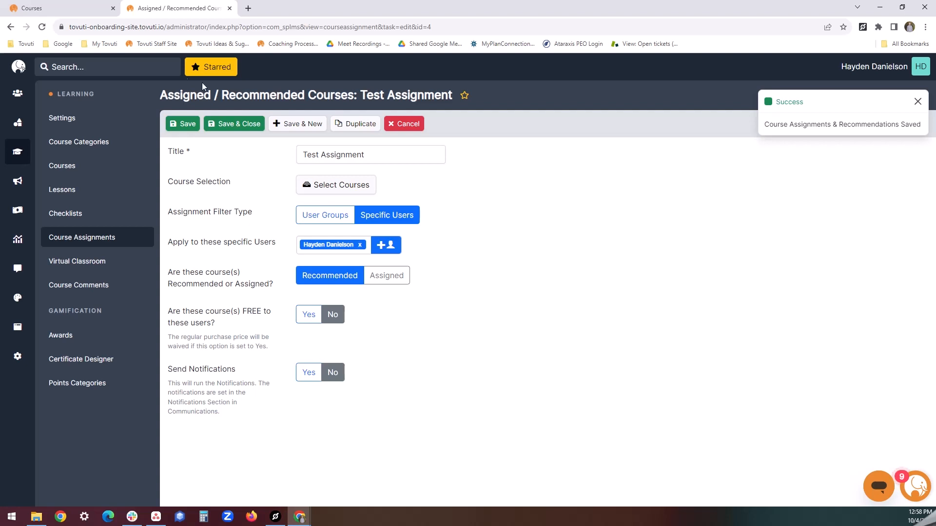
# Reload the learner Courses page to check the Compliance 101 label and view the available course filter options.
pyautogui.click(82, 7)
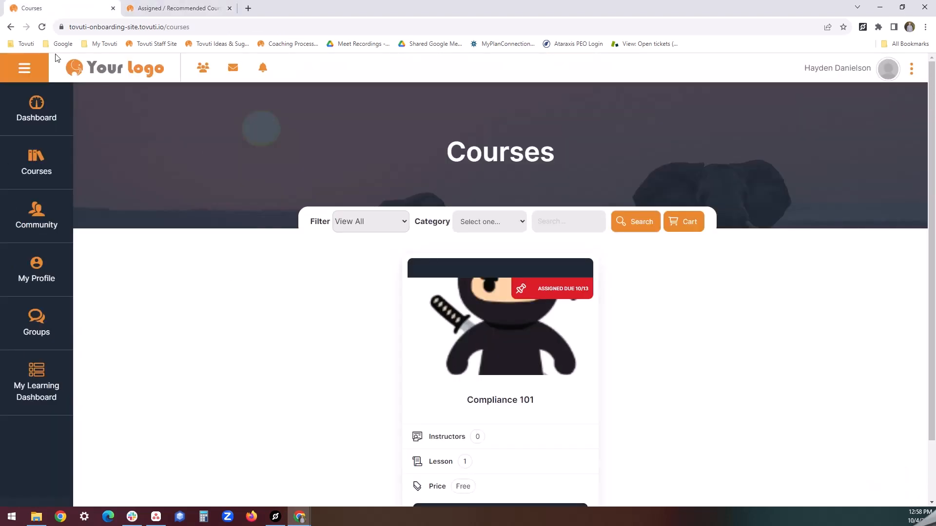
pyautogui.click(42, 26)
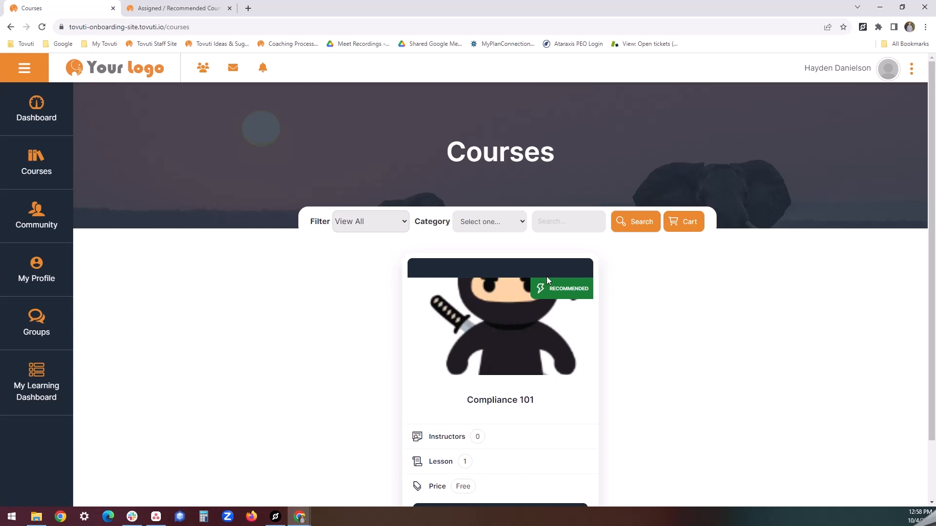
pyautogui.click(400, 223)
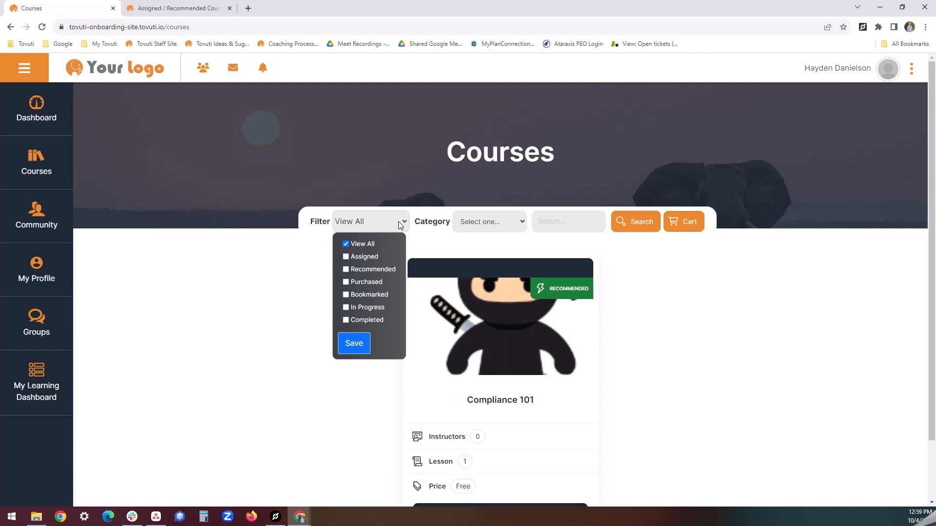
pyautogui.click(398, 221)
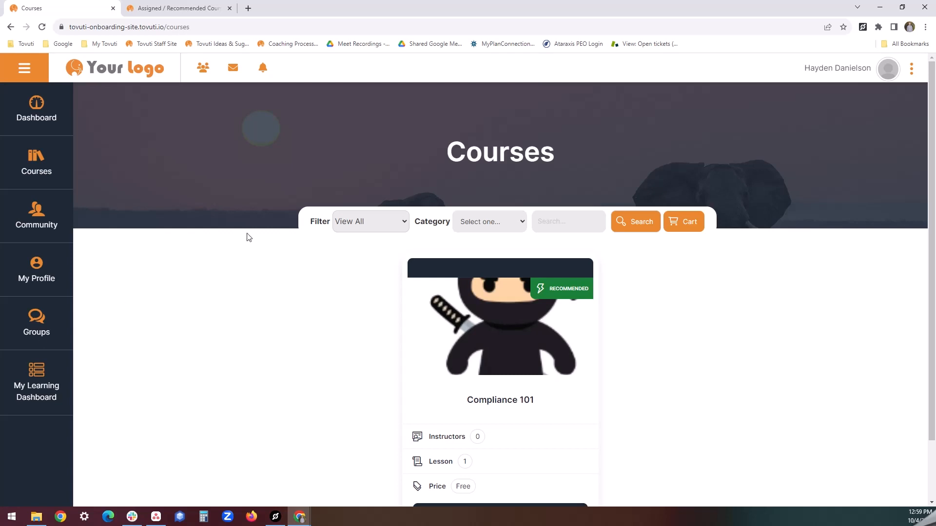
# Start a new notification in the admin site's Communications area and set its alert type to Assignment Due.
pyautogui.click(171, 9)
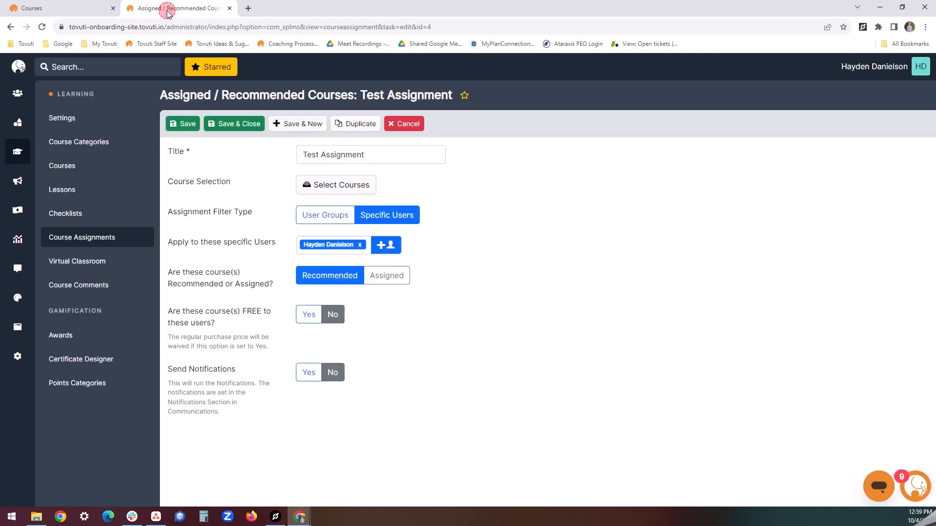
pyautogui.click(16, 184)
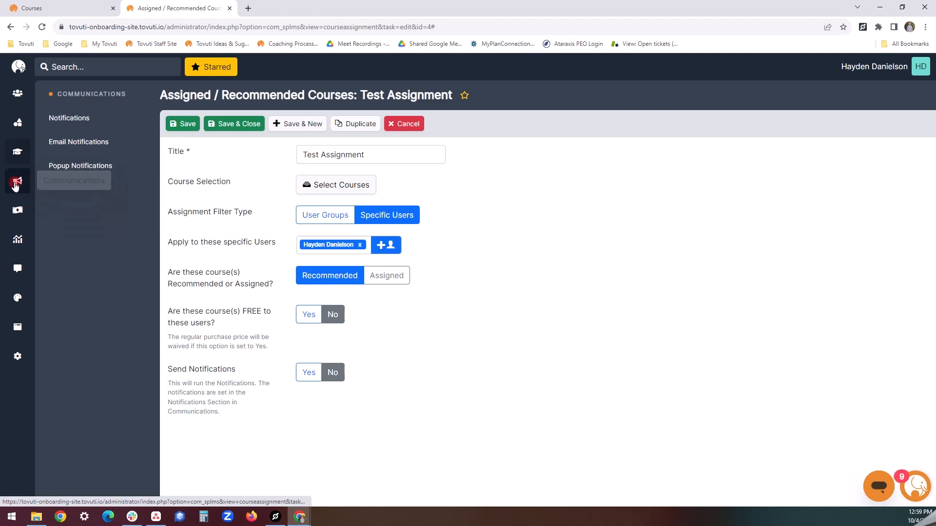
pyautogui.click(84, 120)
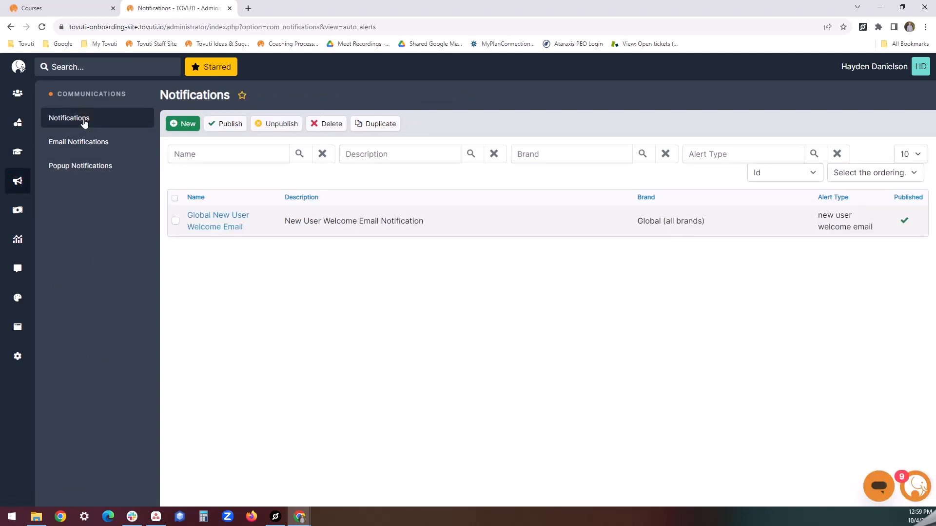
pyautogui.click(188, 128)
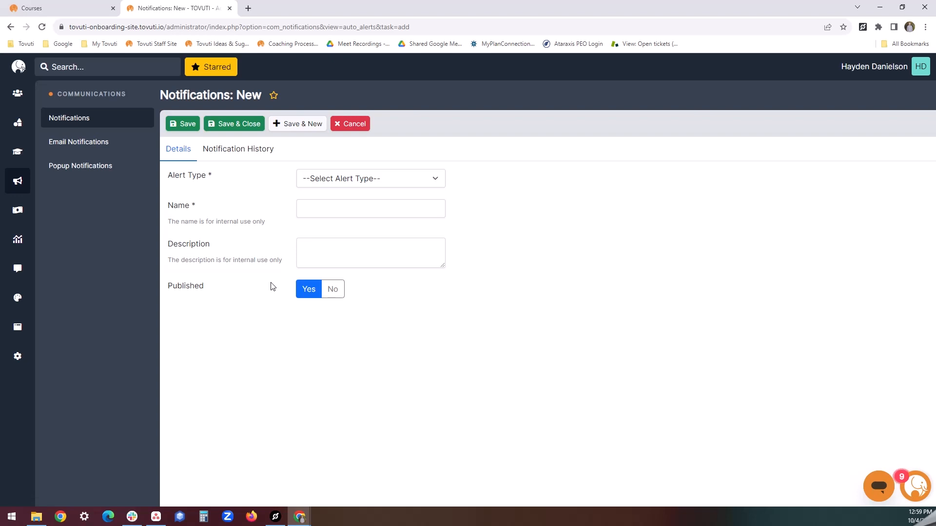
pyautogui.click(364, 184)
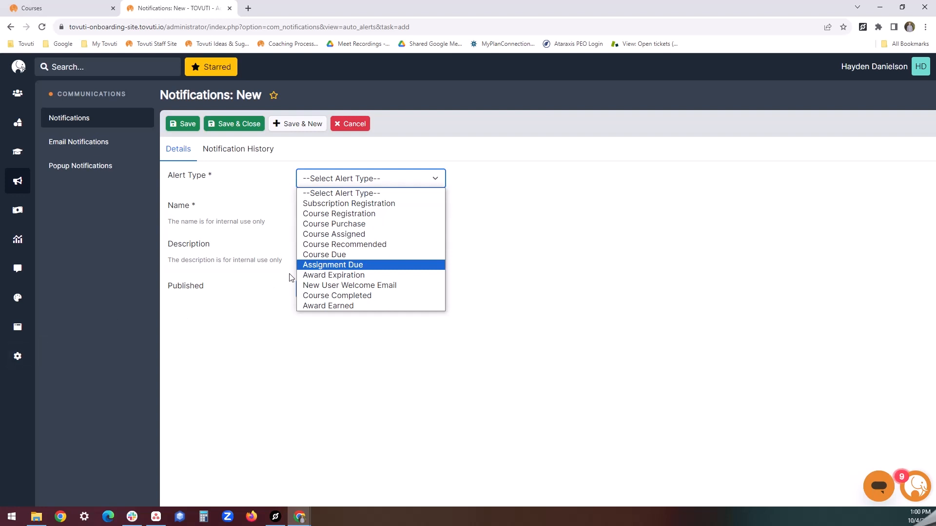
pyautogui.click(310, 264)
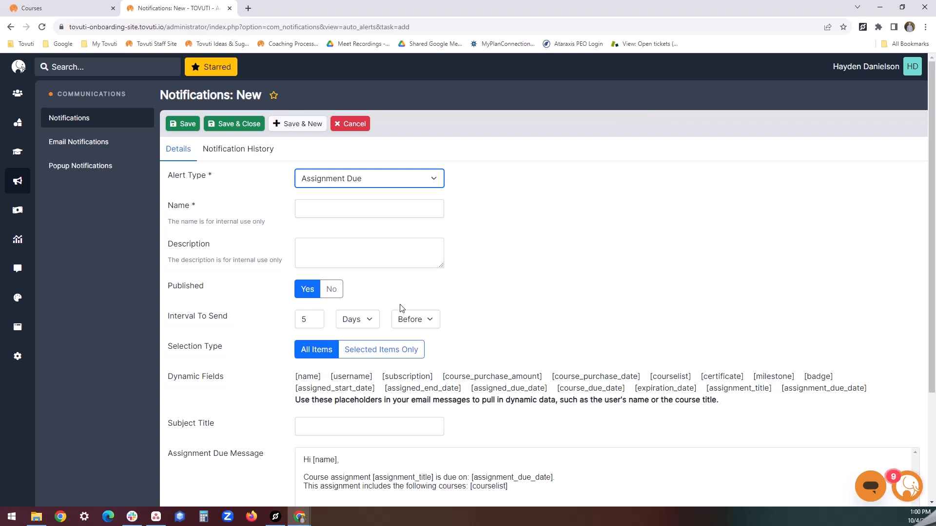
# Check the unit options for the sending interval, try Selected Items Only as the selection type, and return to All Items.
pyautogui.click(367, 320)
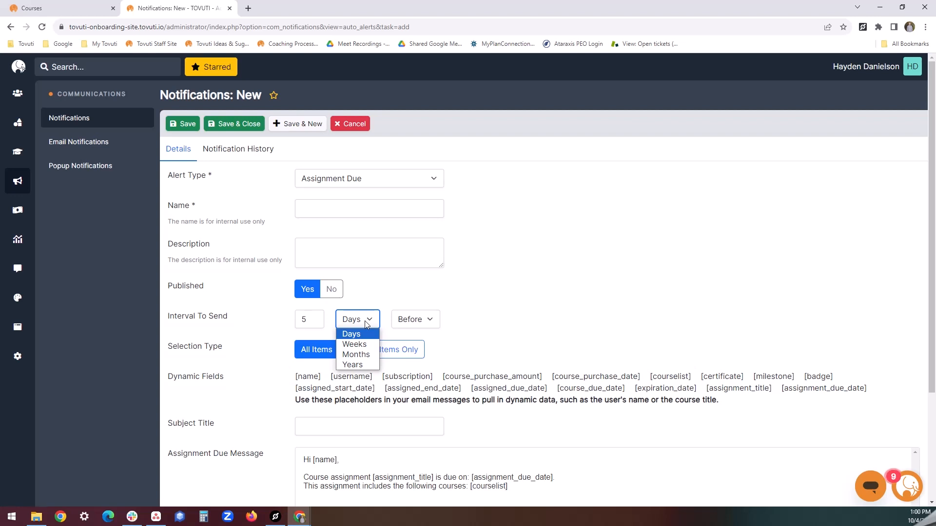
pyautogui.click(436, 305)
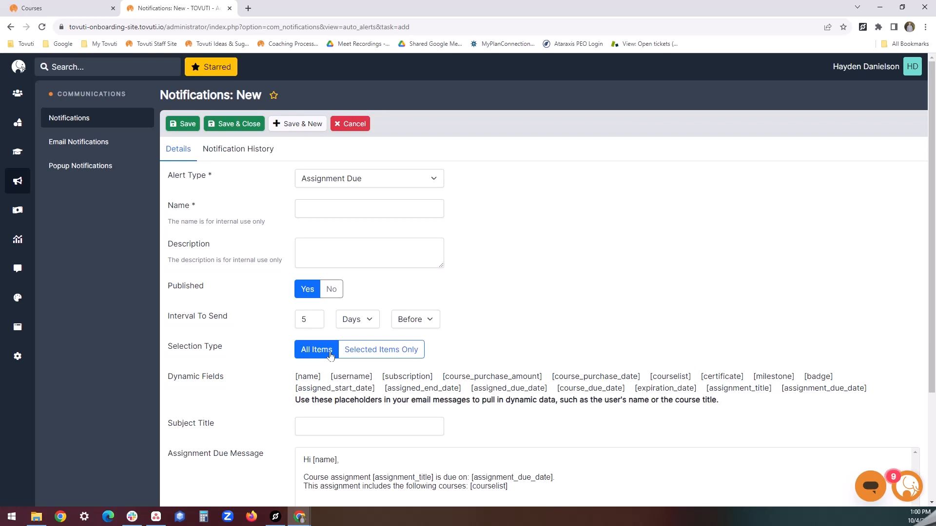
pyautogui.click(374, 355)
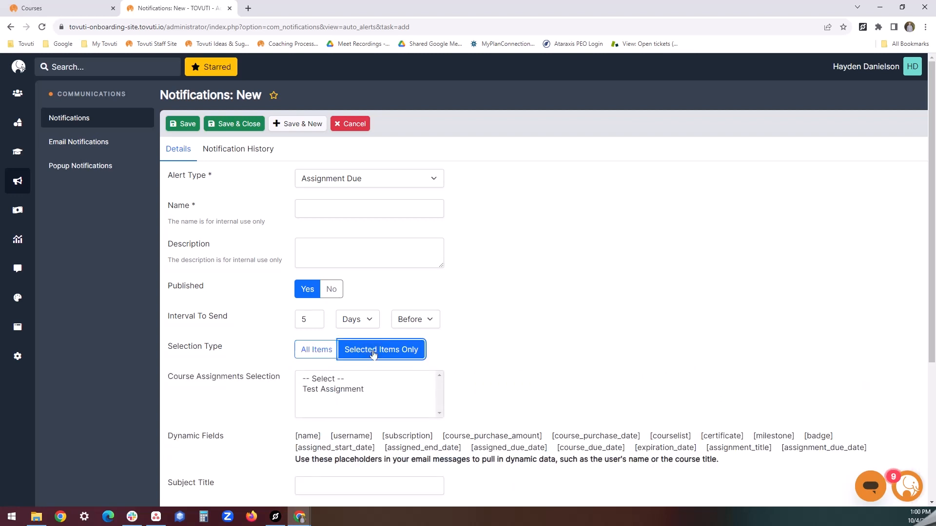
pyautogui.click(324, 350)
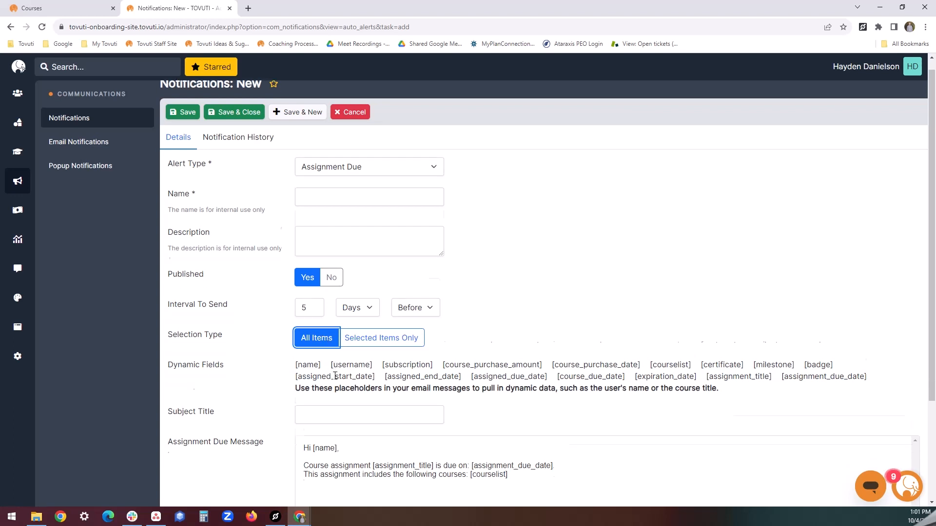
# Examine the notification's Assignment Due Message editor and Subject Title field, and check its Notification History.
pyautogui.scroll(-3, 335, 376)
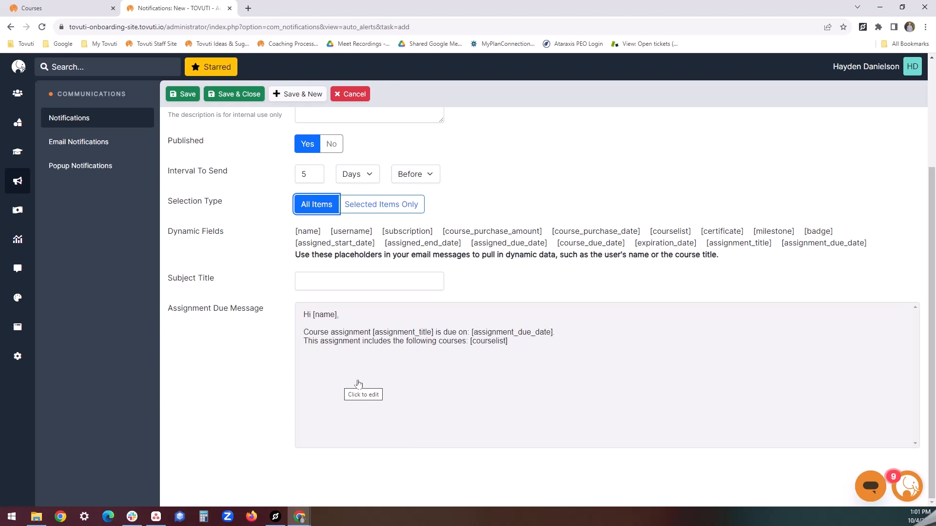
pyautogui.click(378, 375)
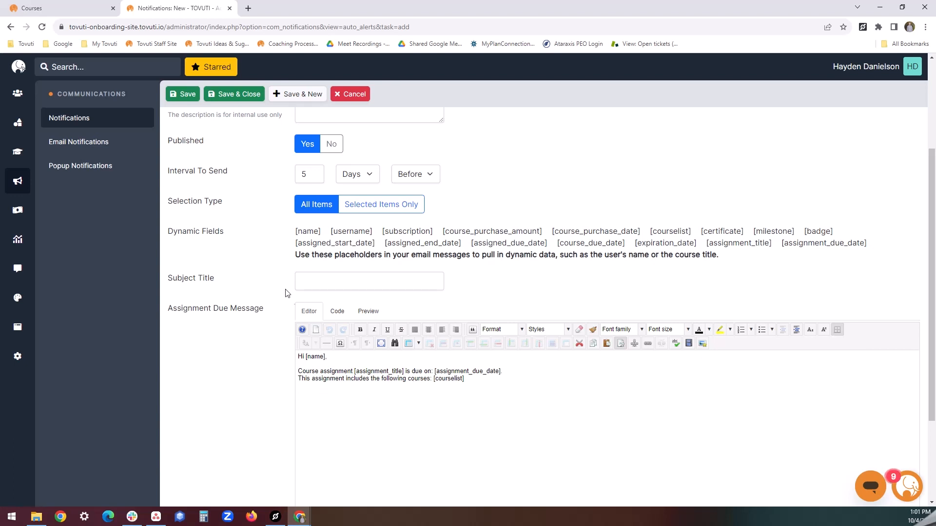
pyautogui.click(342, 278)
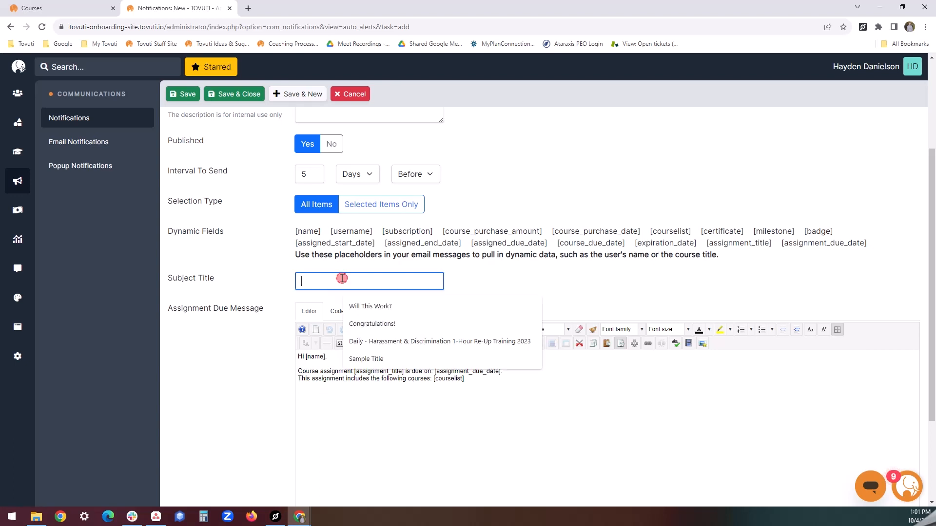
pyautogui.click(277, 295)
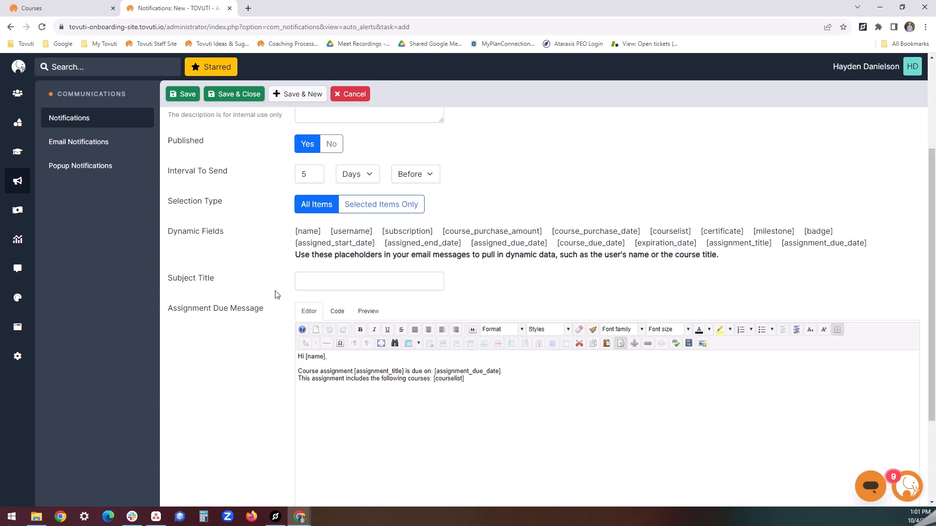
pyautogui.scroll(3, 242, 218)
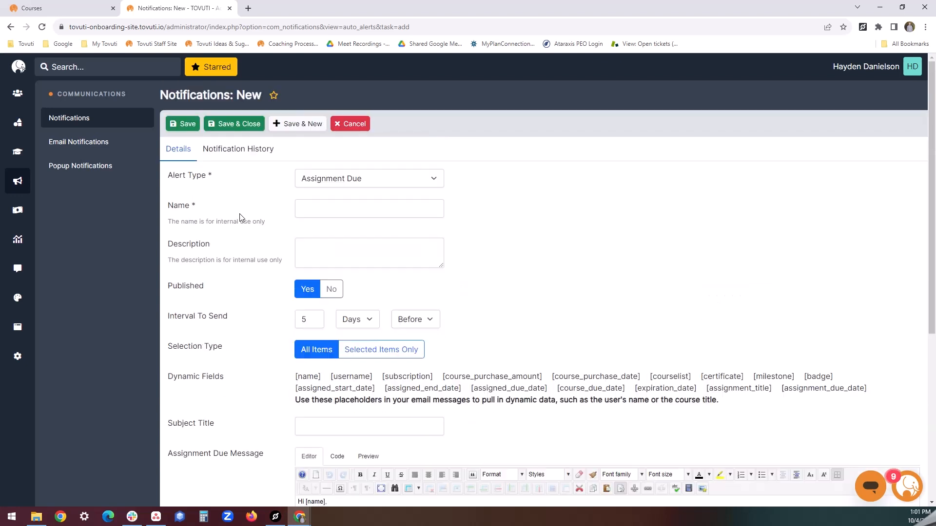
pyautogui.click(246, 151)
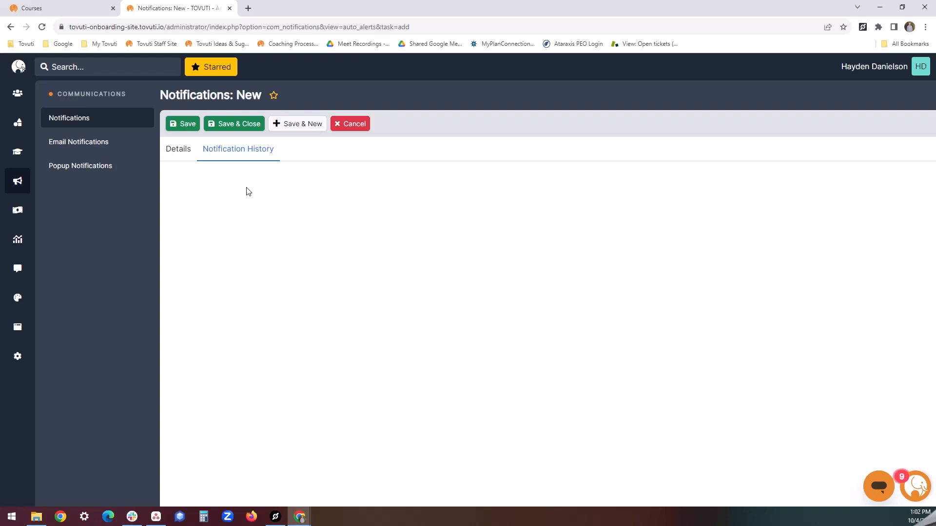
pyautogui.click(180, 152)
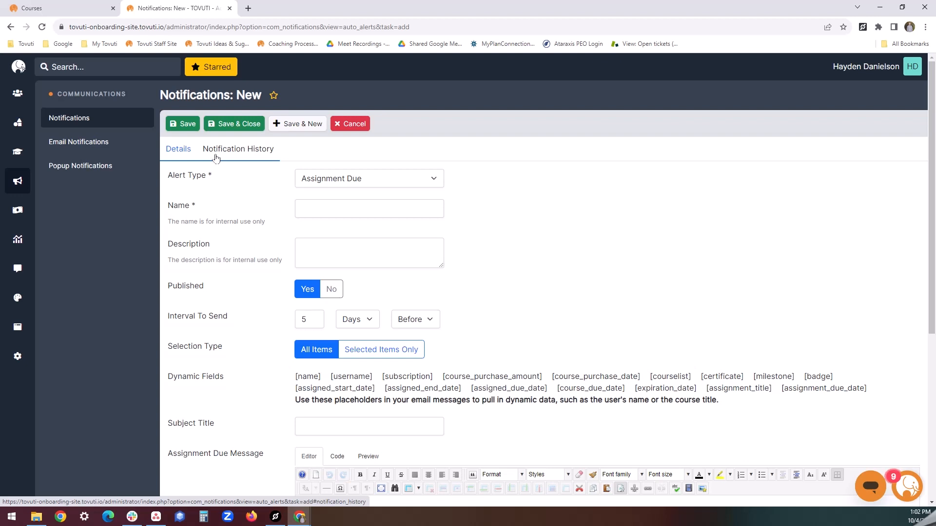
# Reopen Test Assignment from the course assignments and review its Send Notifications setting.
pyautogui.click(19, 153)
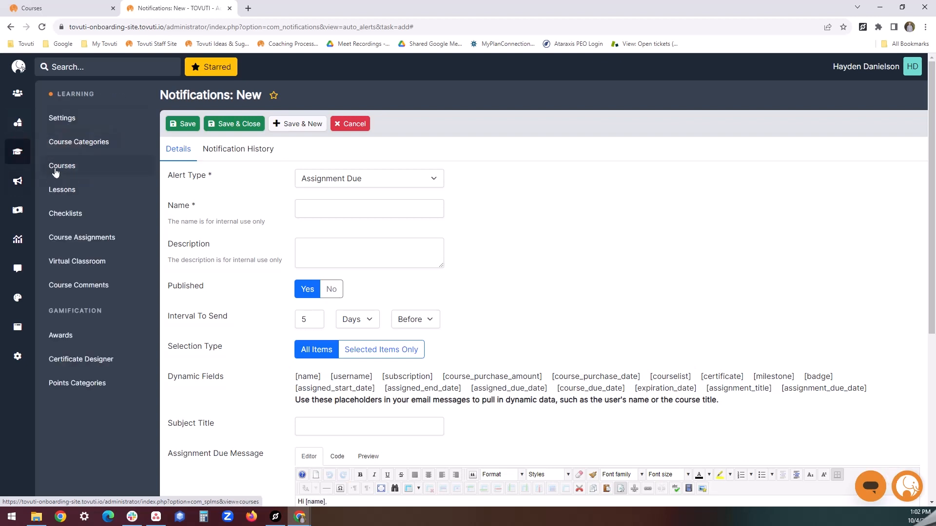
pyautogui.click(102, 238)
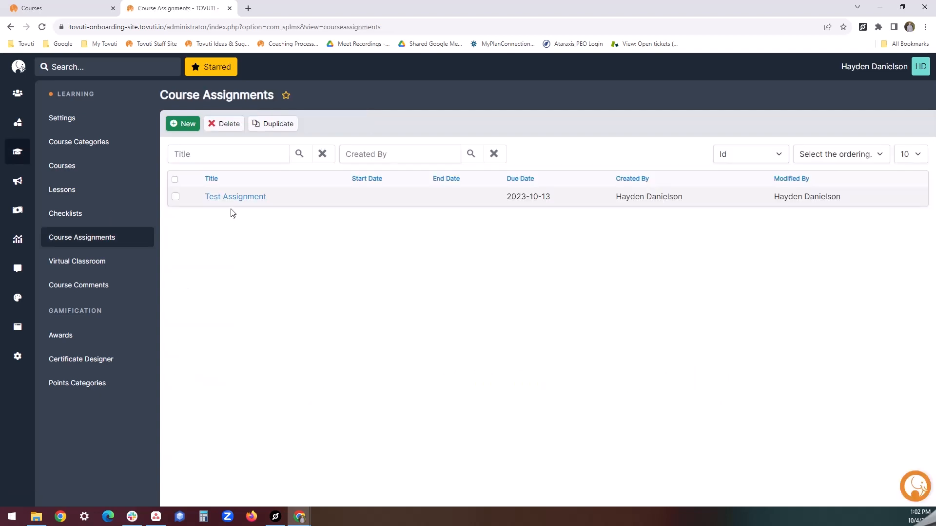
pyautogui.click(239, 197)
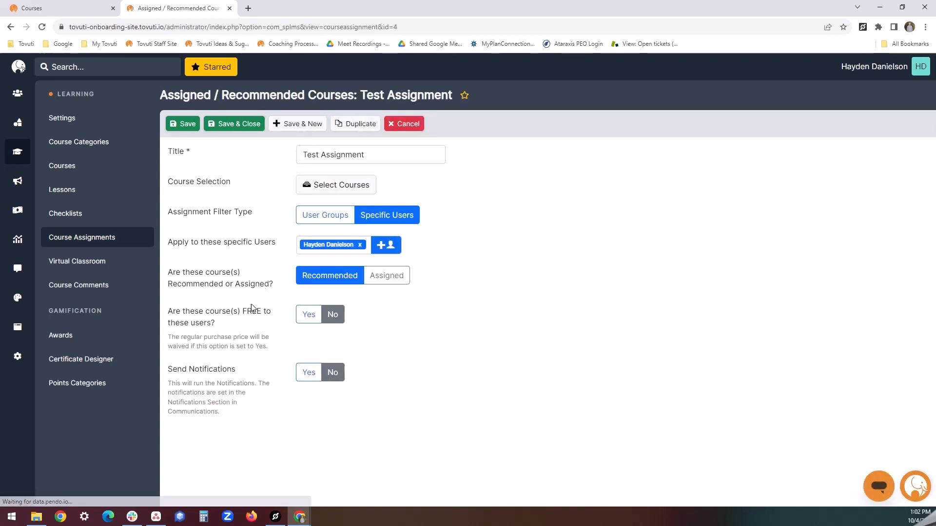
pyautogui.moveTo(168, 369); pyautogui.dragTo(238, 374)
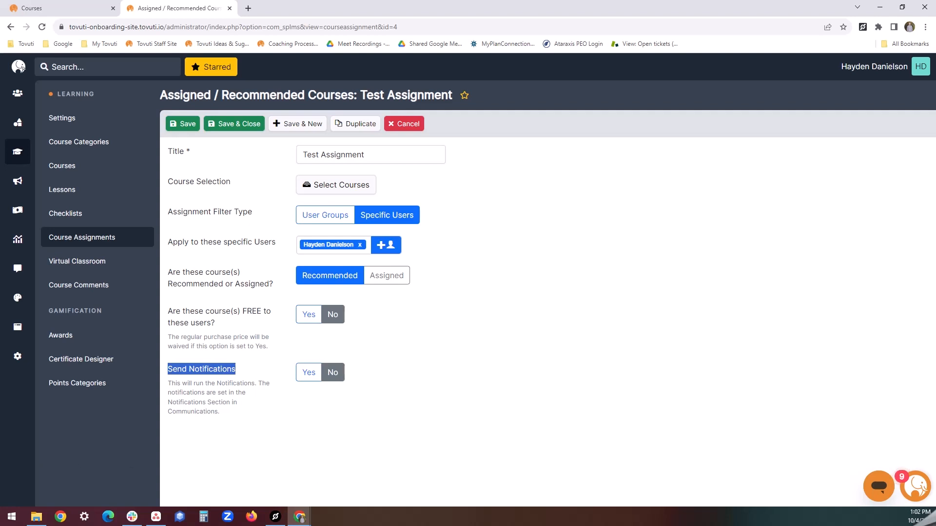
pyautogui.click(380, 438)
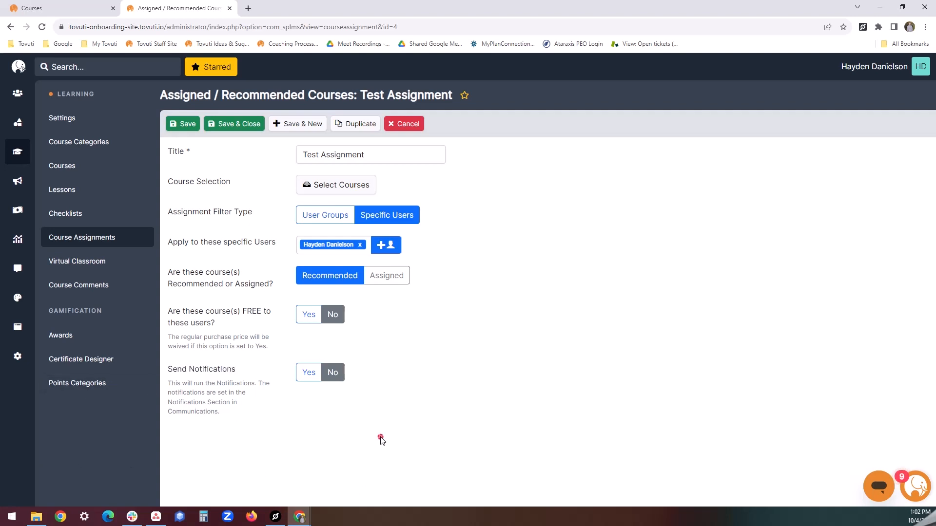